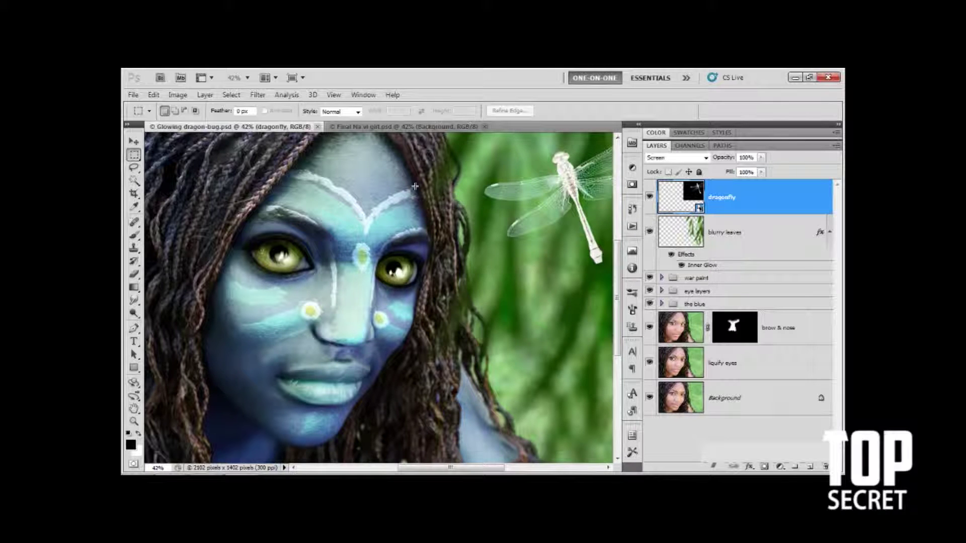
Step: Apply a Gaussian Blur smart filter with a 5-pixel radius to the dragonfly layer
left_click(258, 94)
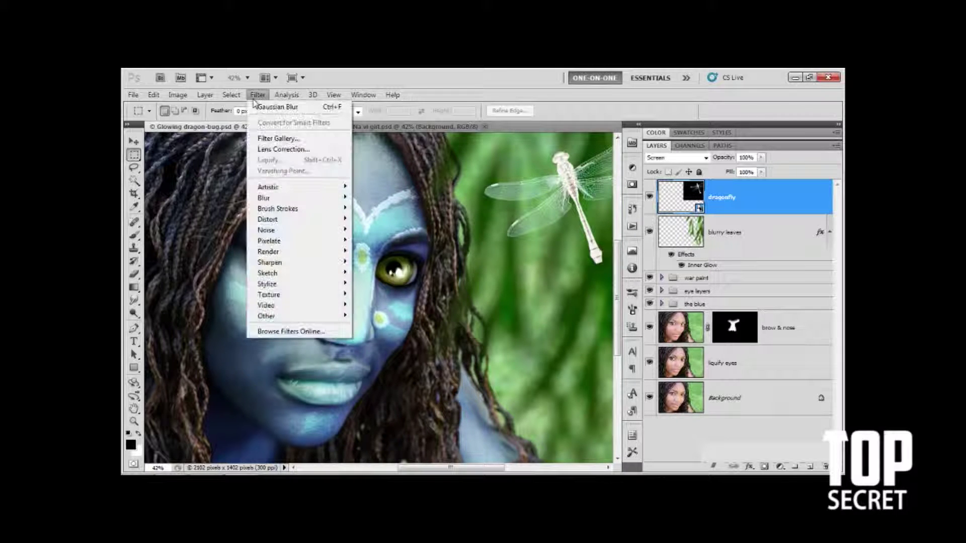
mouse_move(287, 197)
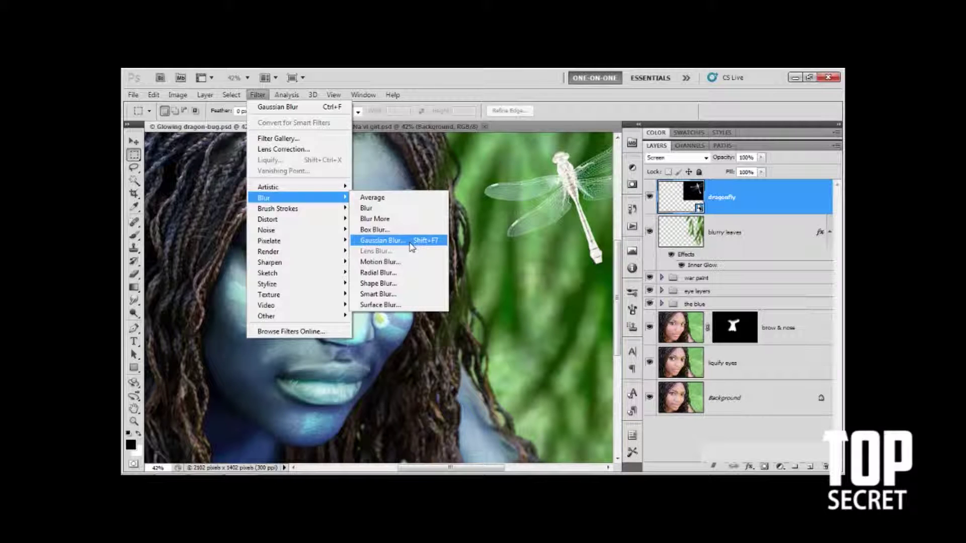
left_click(443, 241)
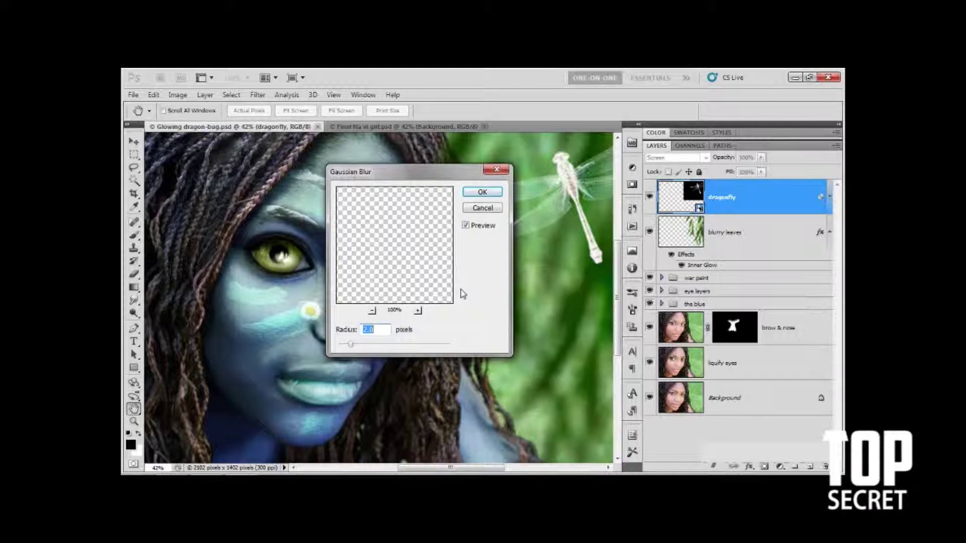
type("5")
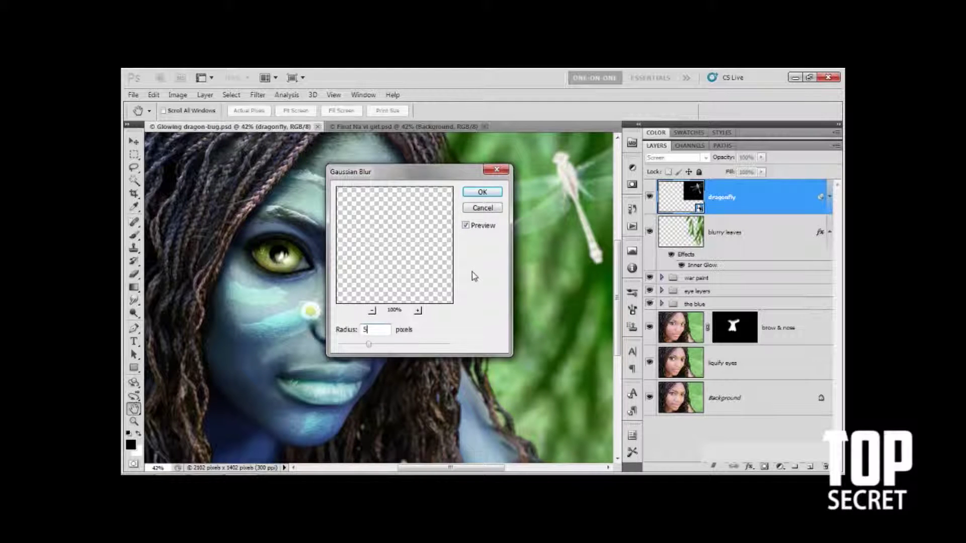
left_click_drag(468, 175, 312, 186)
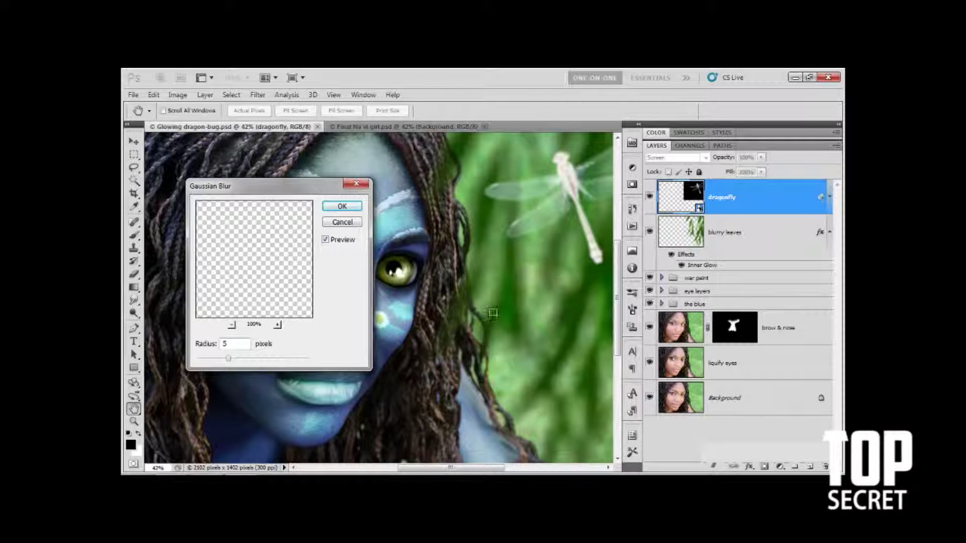
type("1")
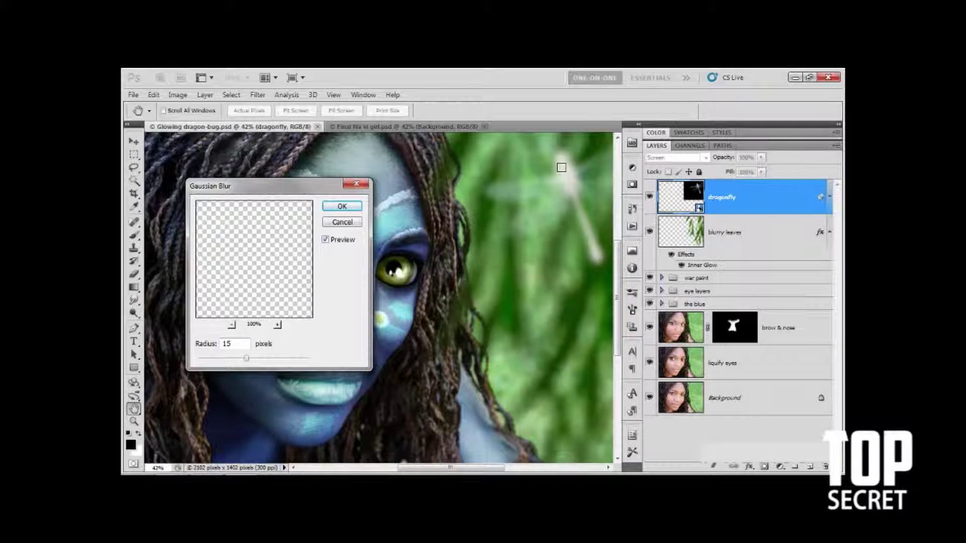
key("BackSpace")
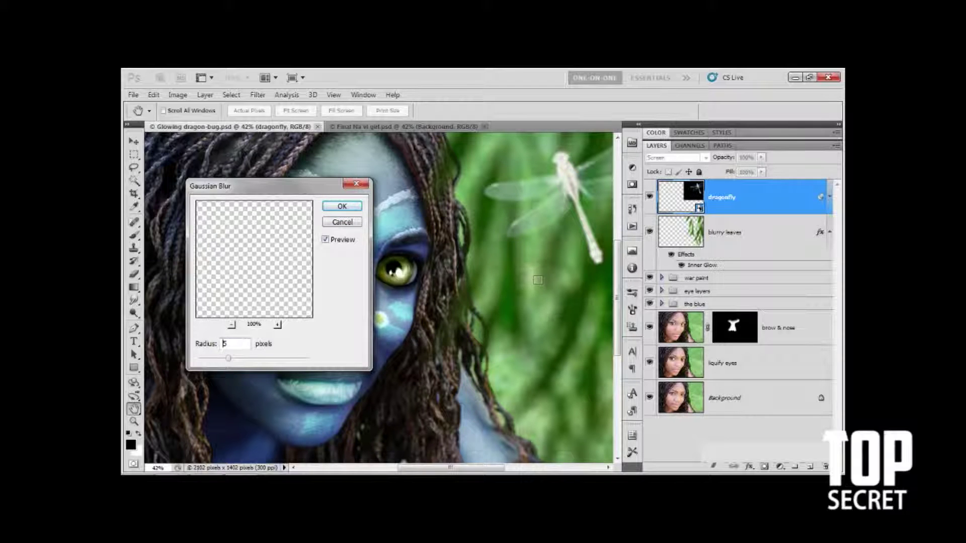
left_click(341, 207)
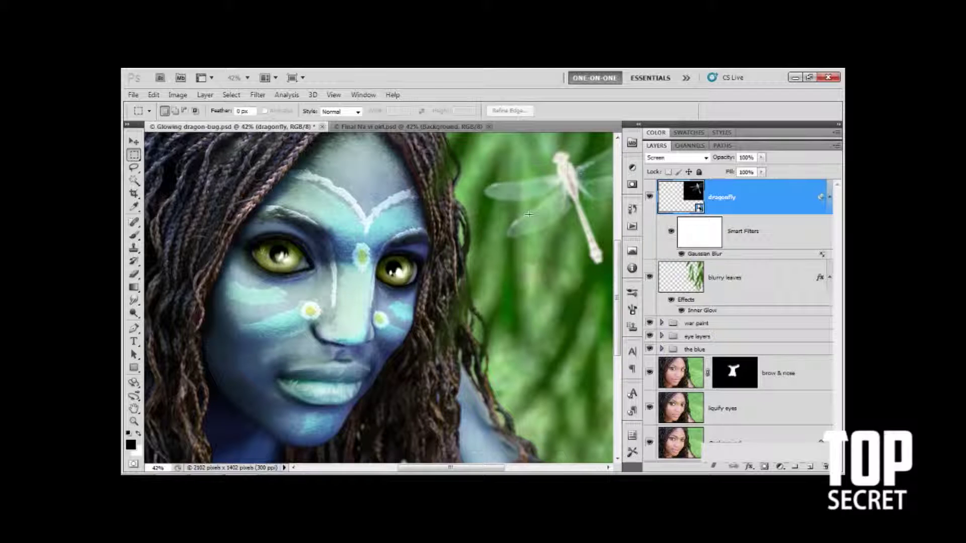
Step: Paint black on the dragonfly's smart filter mask over its wings with a hard round 45 px brush
left_click(690, 236)
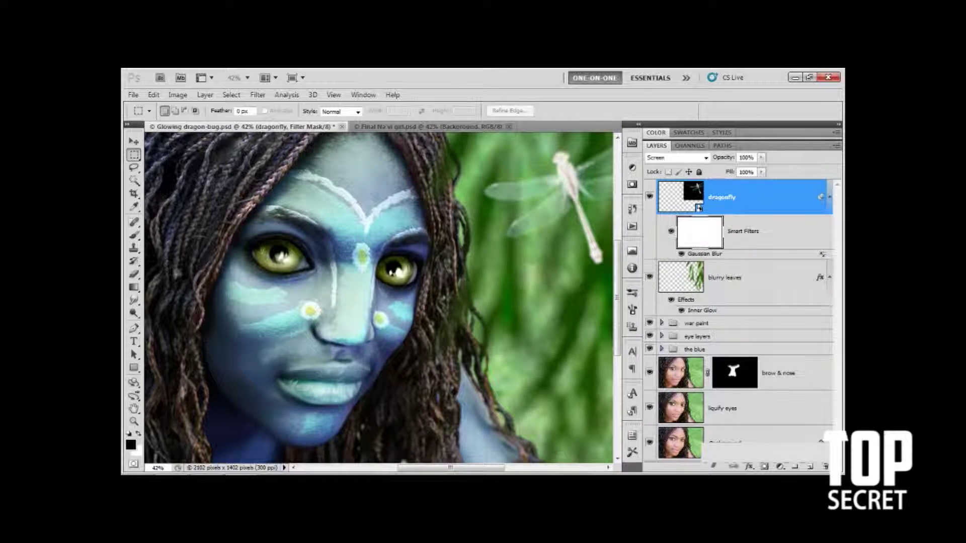
left_click(135, 236)
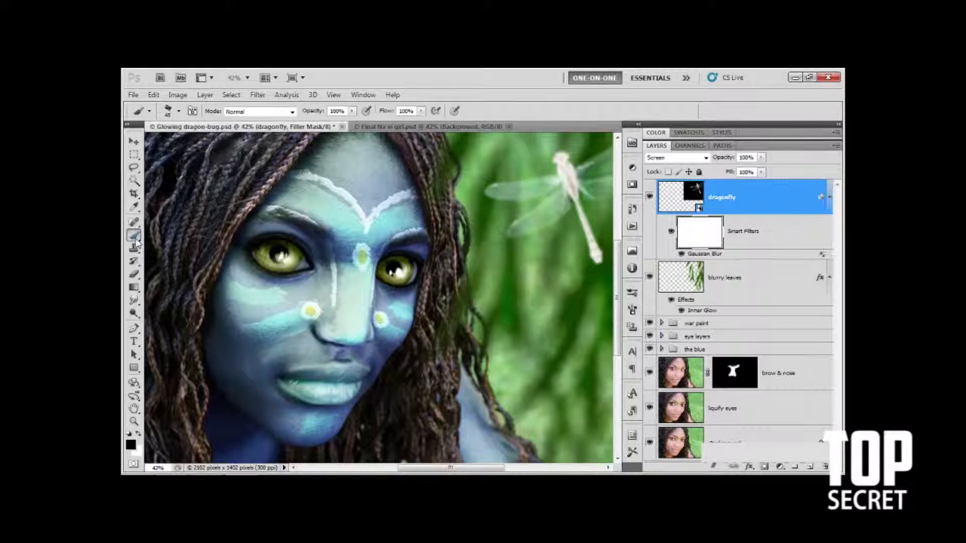
left_click(179, 112)
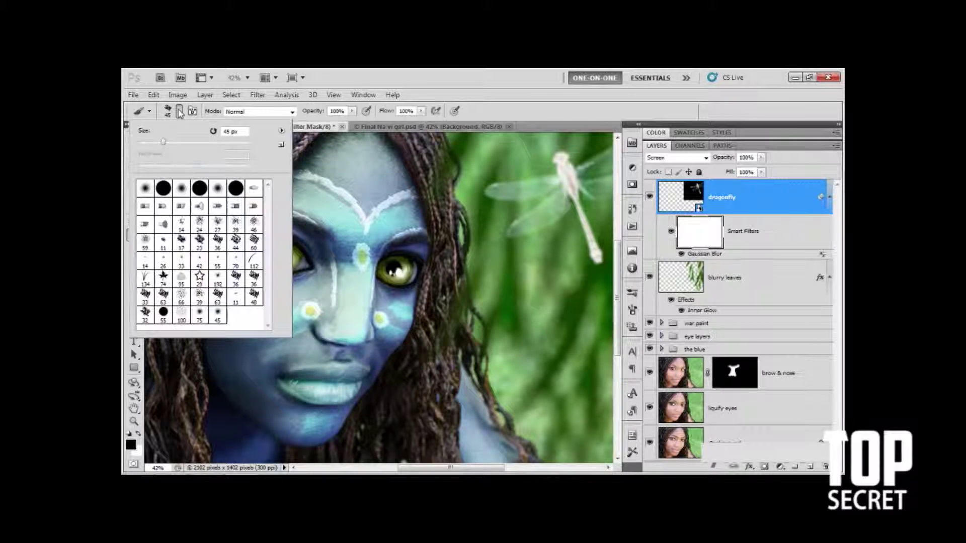
left_click(200, 192)
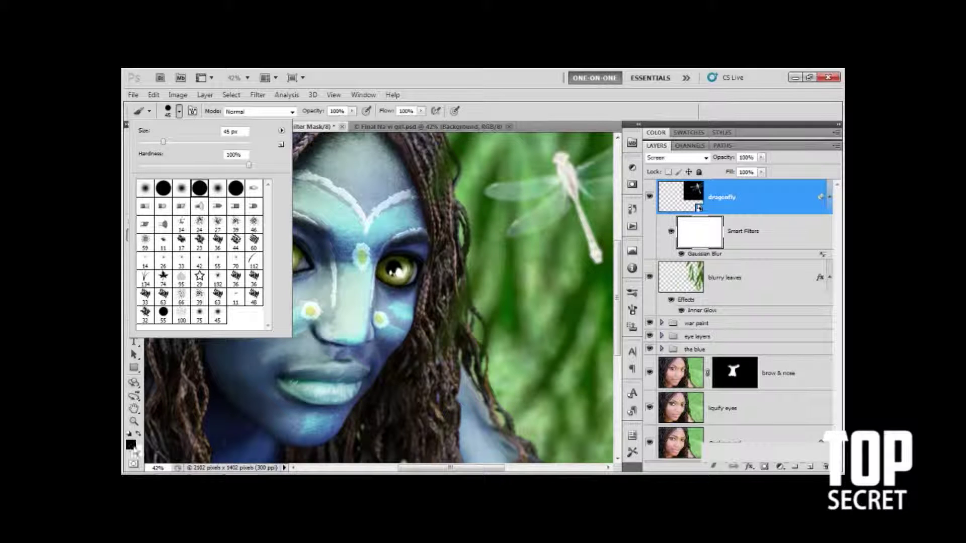
left_click(365, 322)
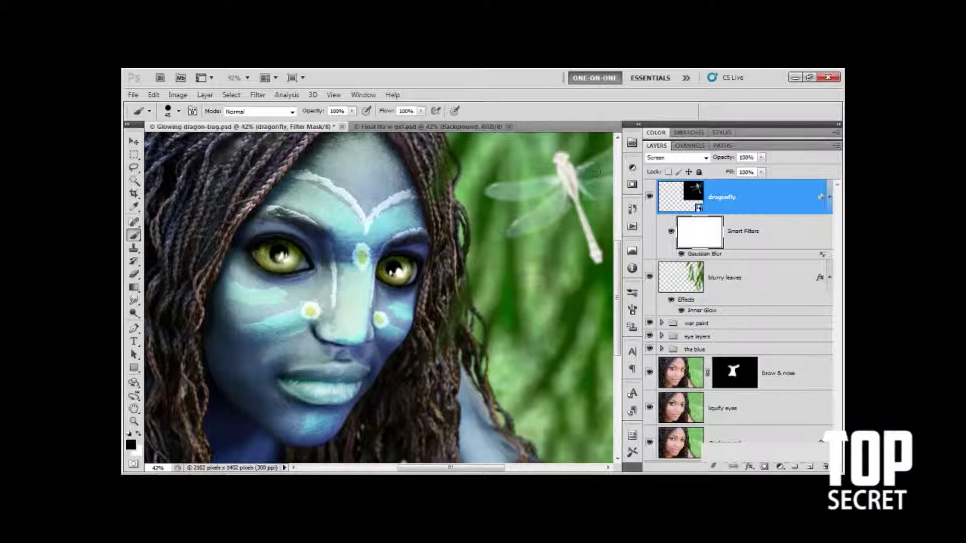
mouse_move(579, 182)
left_mouse_down()
mouse_move(525, 243)
mouse_move(574, 185)
mouse_move(597, 175)
left_mouse_up()
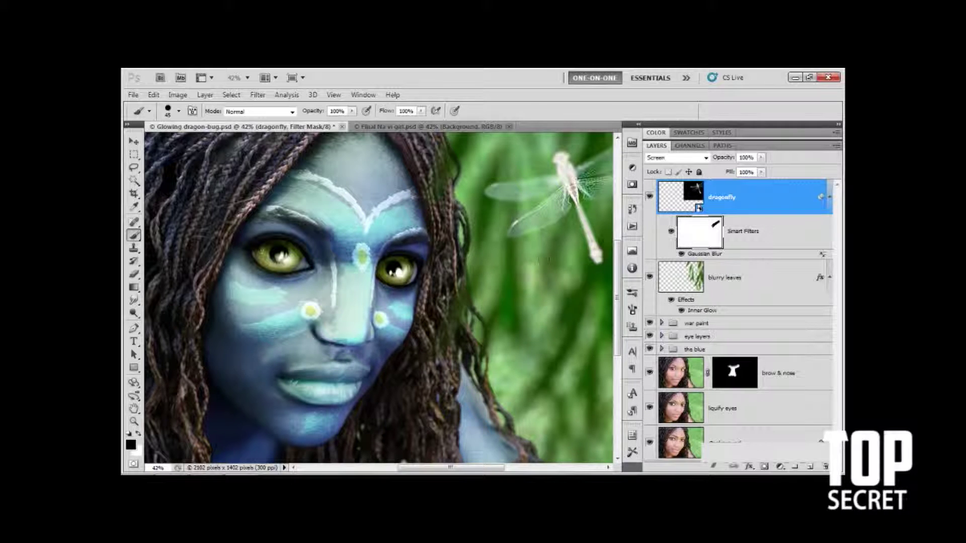
Step: Delete the dragonfly layer's filter mask and switch to the Rectangular Marquee tool
right_click(700, 235)
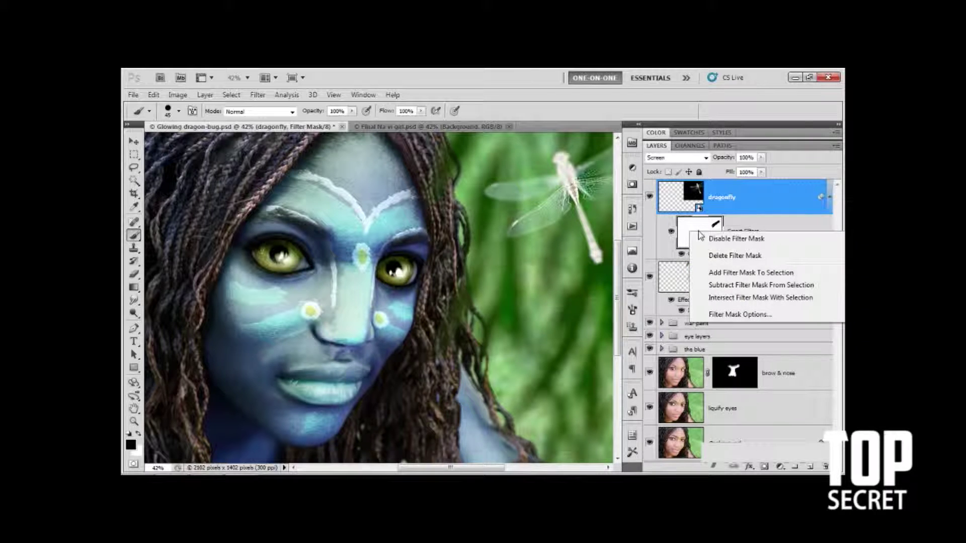
left_click(735, 256)
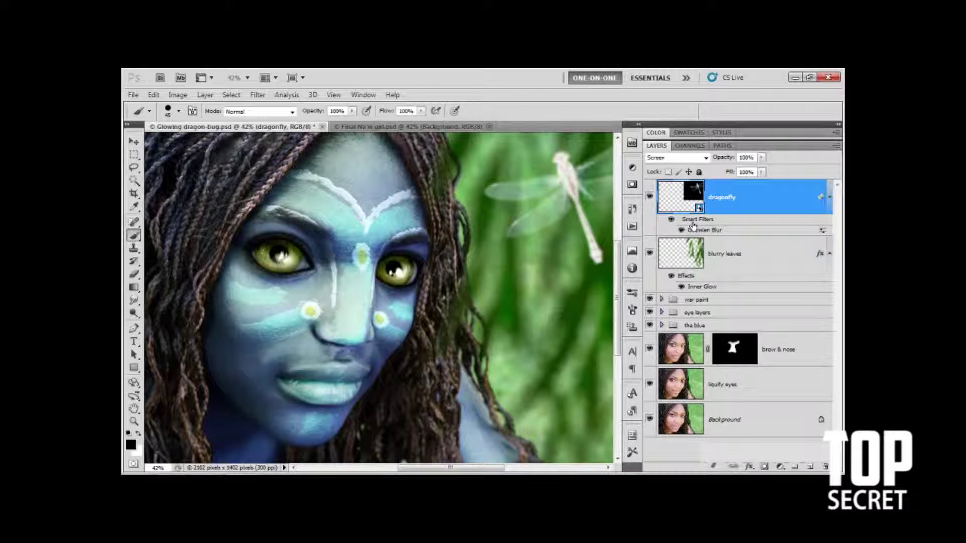
right_click(720, 223)
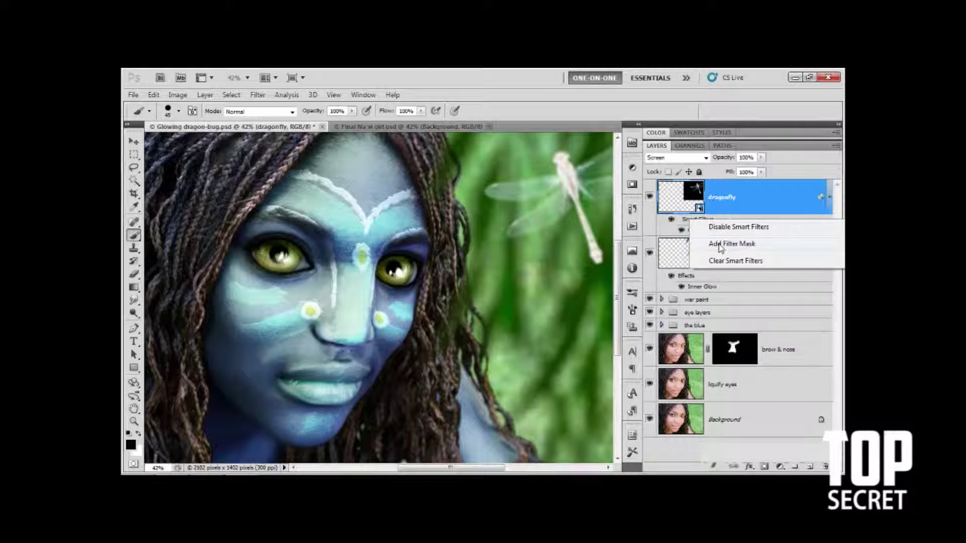
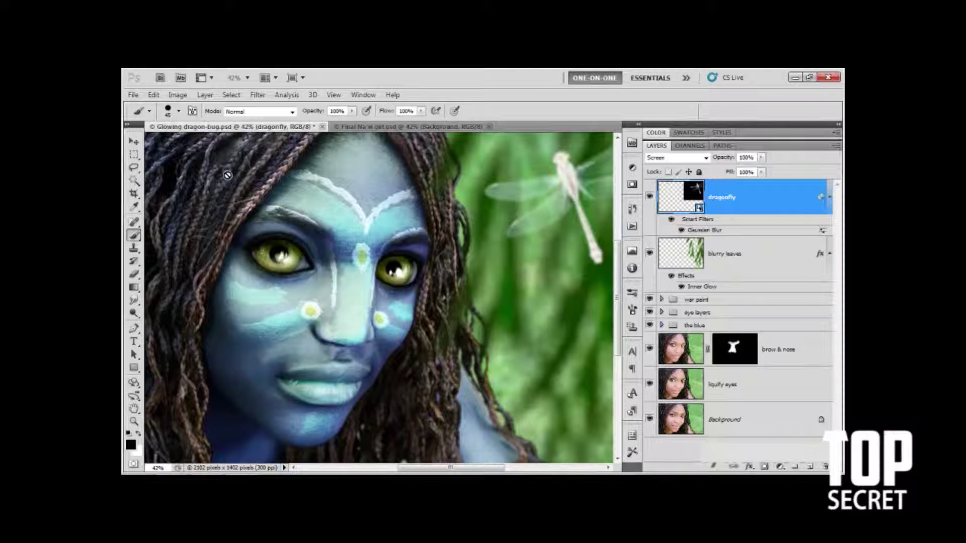
key("m")
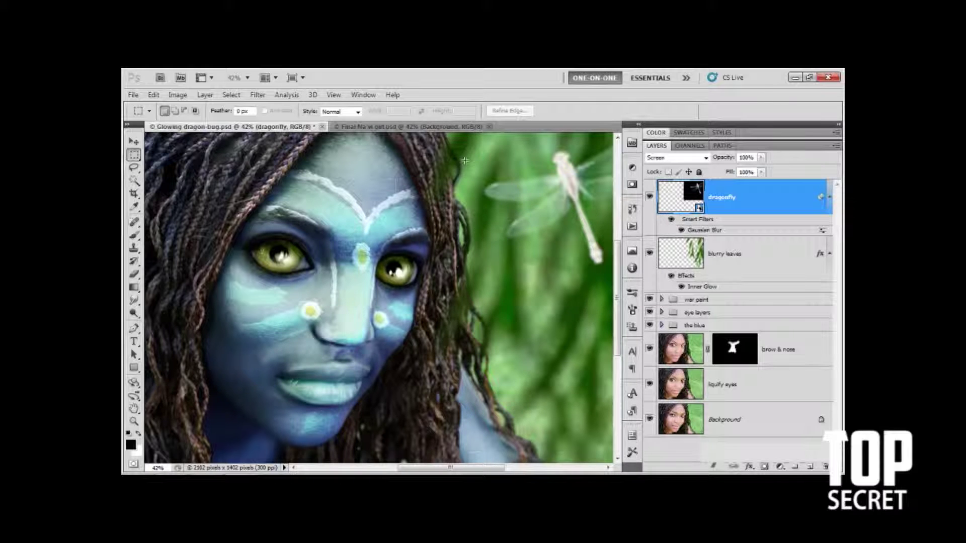
Step: Apply a Motion Blur smart filter to the dragonfly layer with an angle of -67° and a distance of 40 pixels
left_click(252, 96)
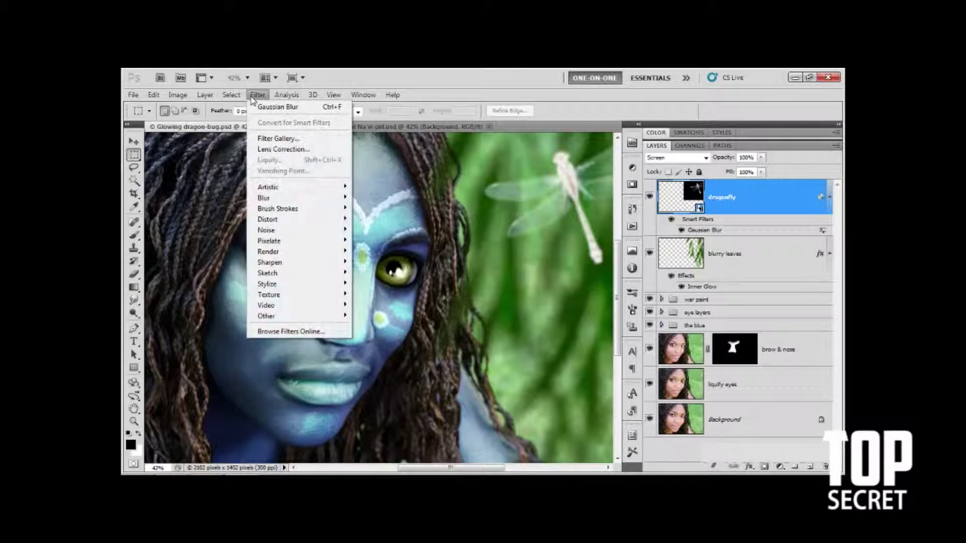
mouse_move(284, 199)
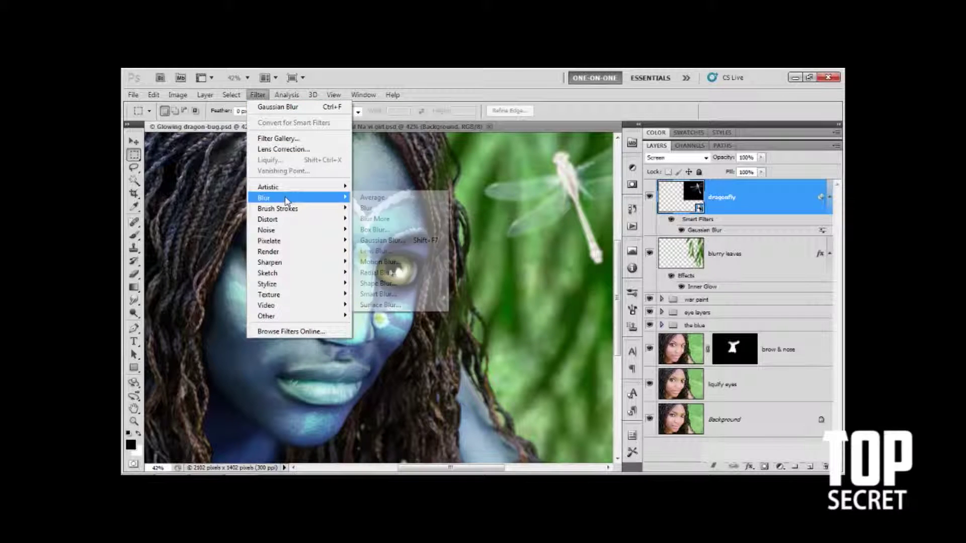
left_click(415, 267)
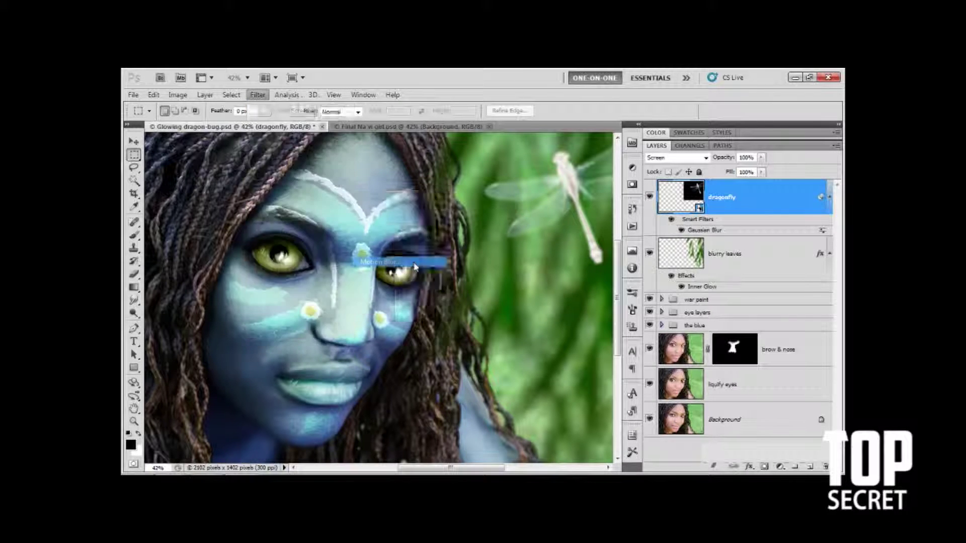
left_click_drag(493, 126, 428, 135)
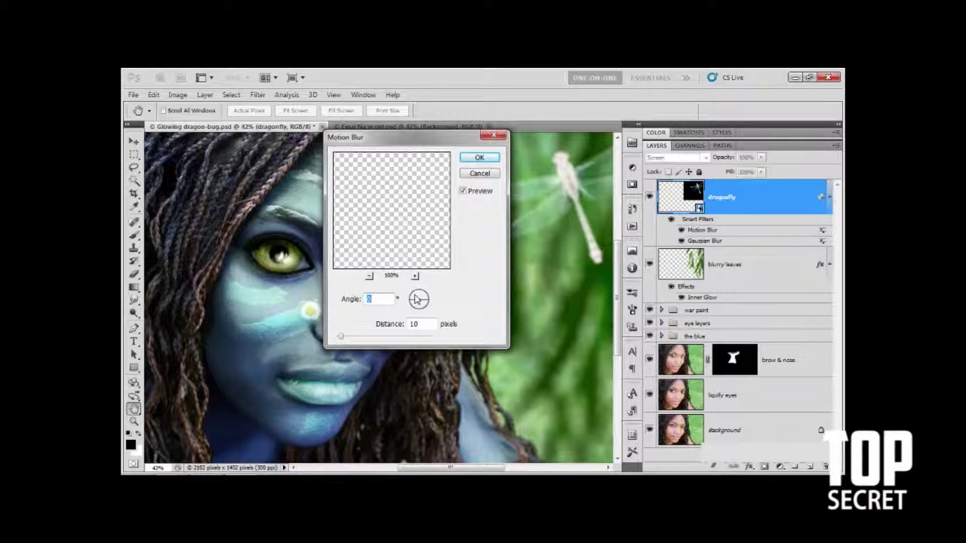
left_click_drag(417, 299, 417, 300)
key("Tab")
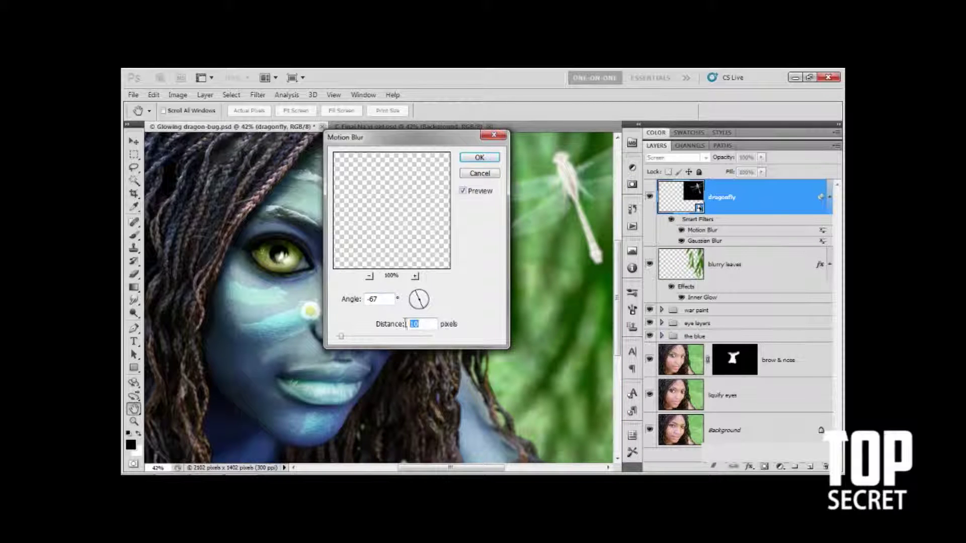
type("40")
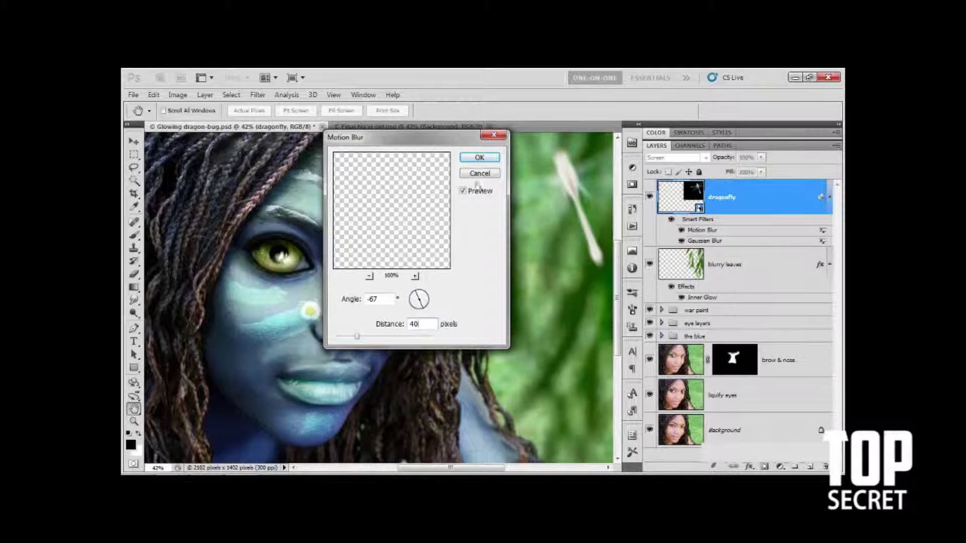
key("Return")
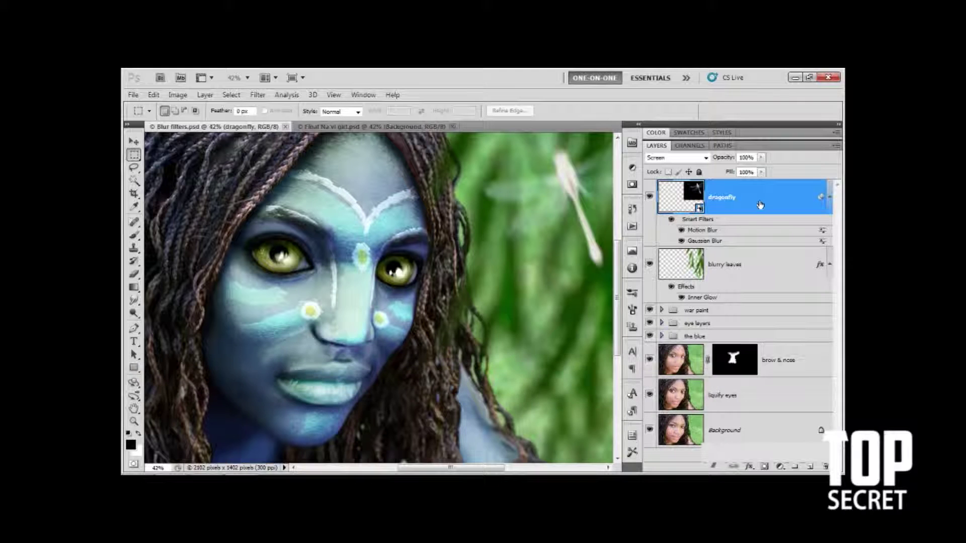
Step: Start a Lens Flare on the dragonfly layer and place its centre just below the middle of the dragonfly
left_click(259, 96)
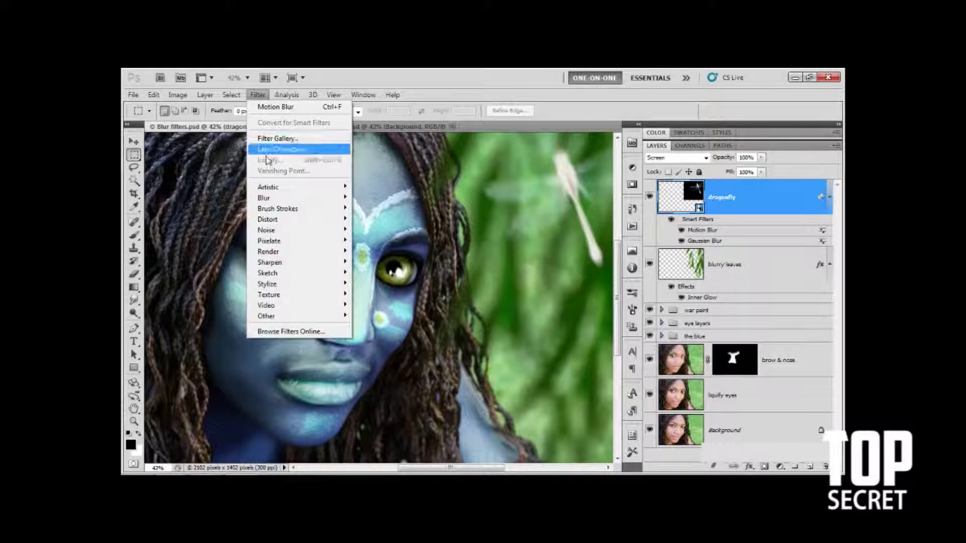
mouse_move(292, 256)
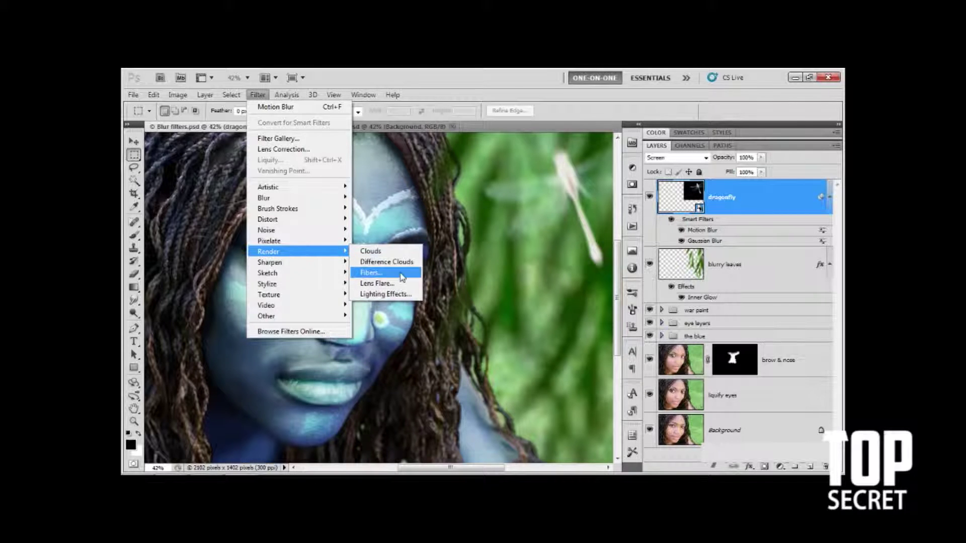
left_click(377, 284)
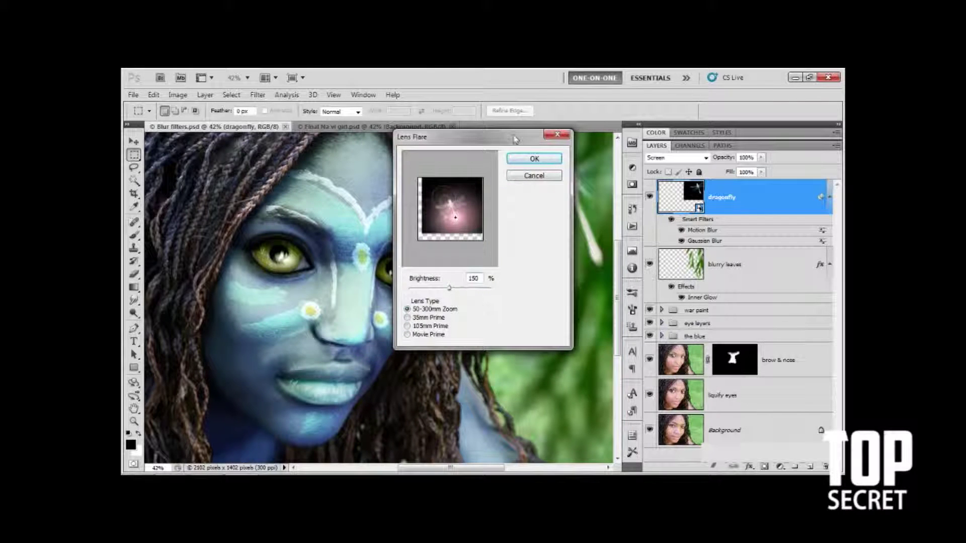
left_click_drag(515, 139, 381, 166)
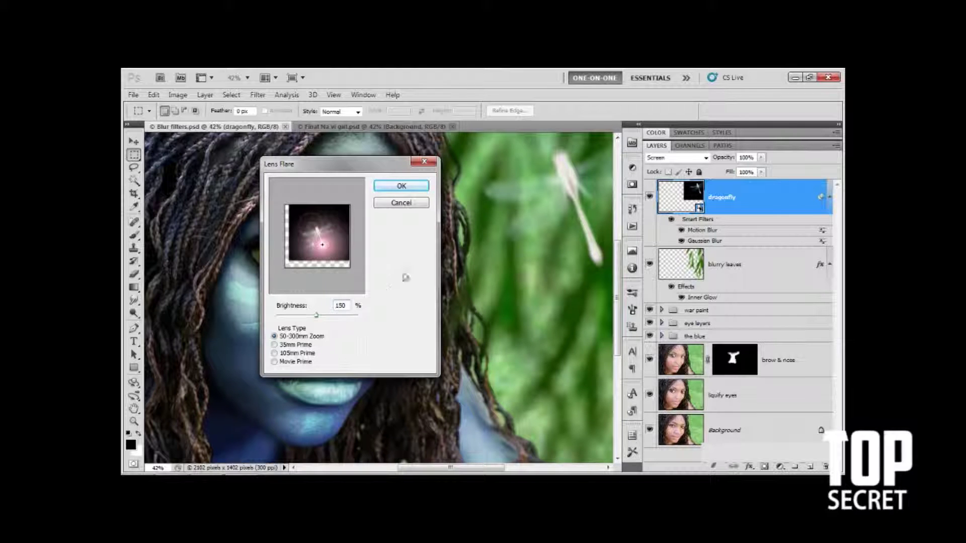
left_click(336, 213)
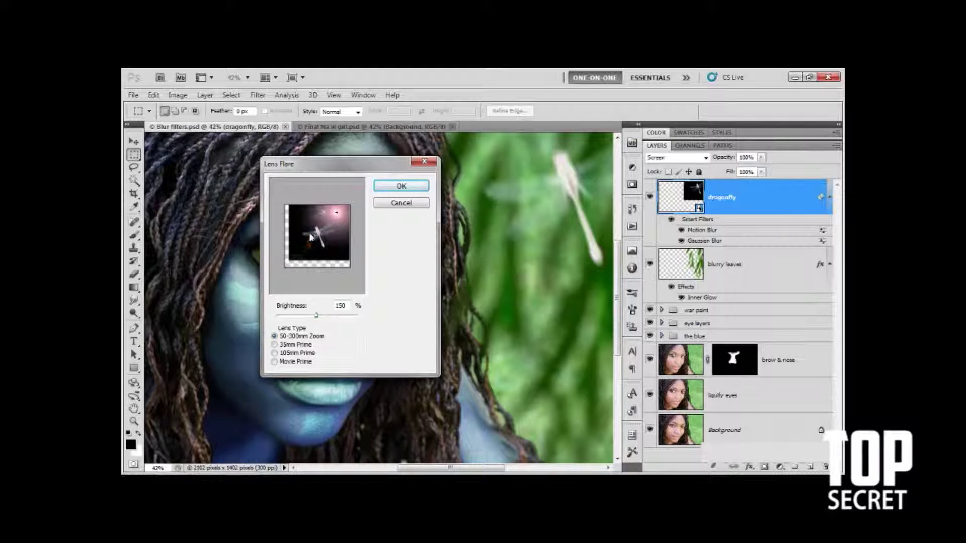
left_click(318, 220)
left_click(323, 246)
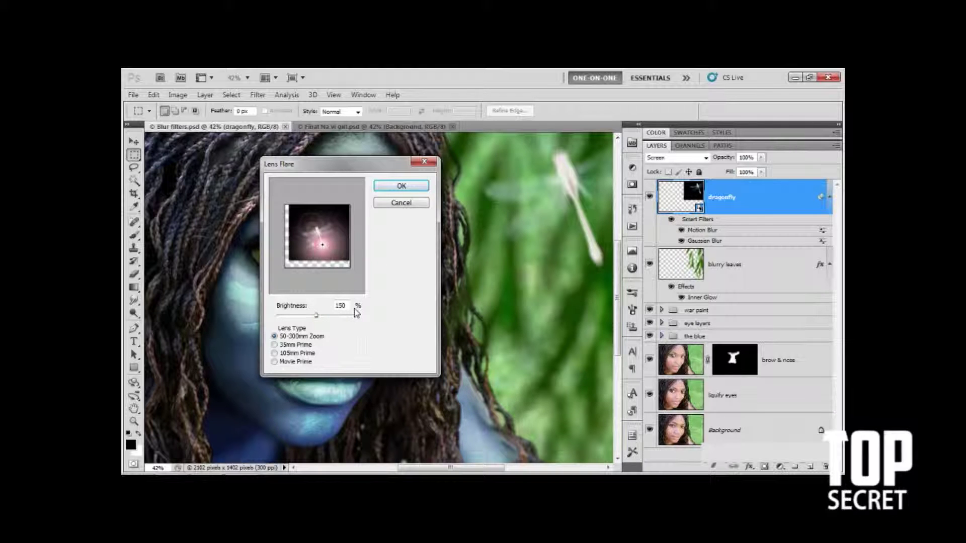
Step: Compare the 35mm Prime and 105mm Prime lens types and apply the Lens Flare as 50-300mm Zoom at 150% brightness
mouse_move(316, 315)
left_mouse_down()
mouse_move(333, 317)
mouse_move(308, 317)
mouse_move(318, 317)
left_mouse_up()
left_click(274, 344)
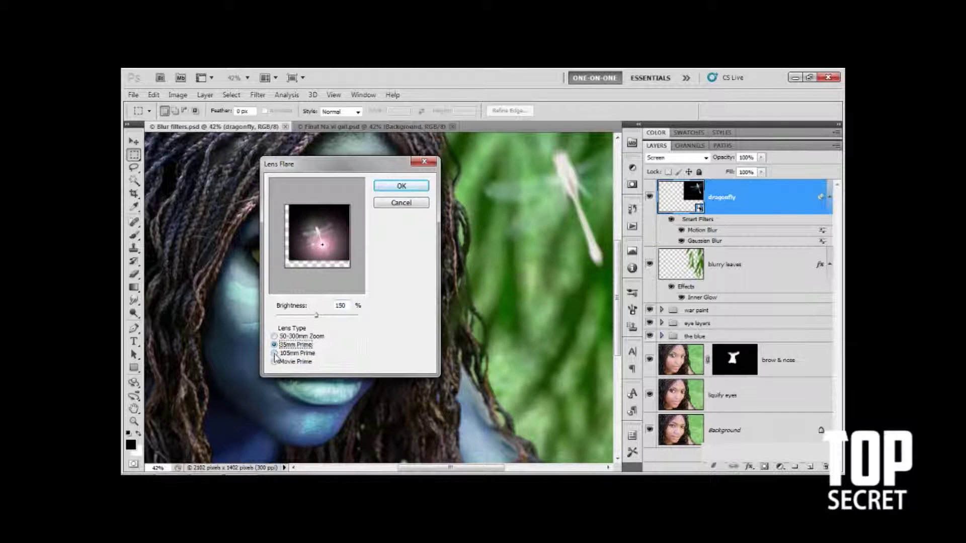
left_click(274, 354)
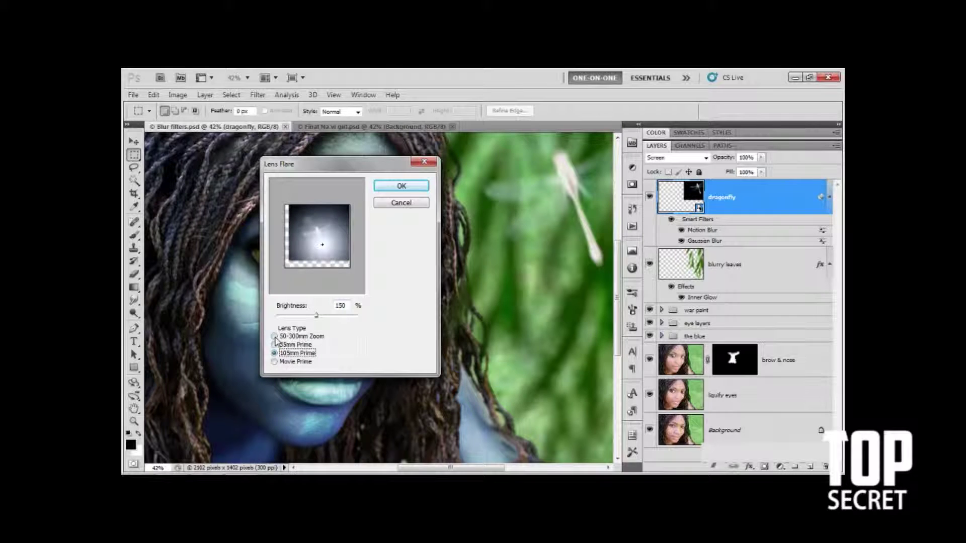
left_click(274, 337)
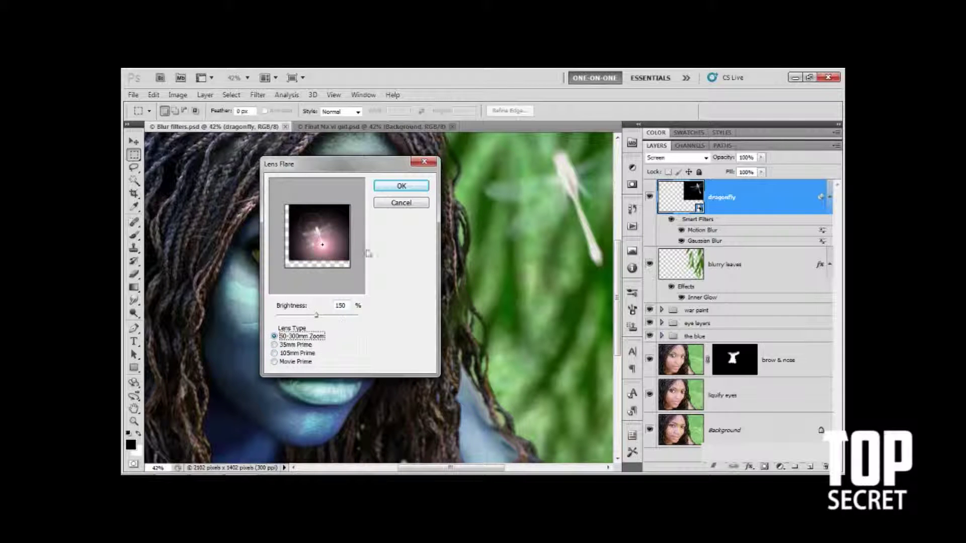
left_click(386, 188)
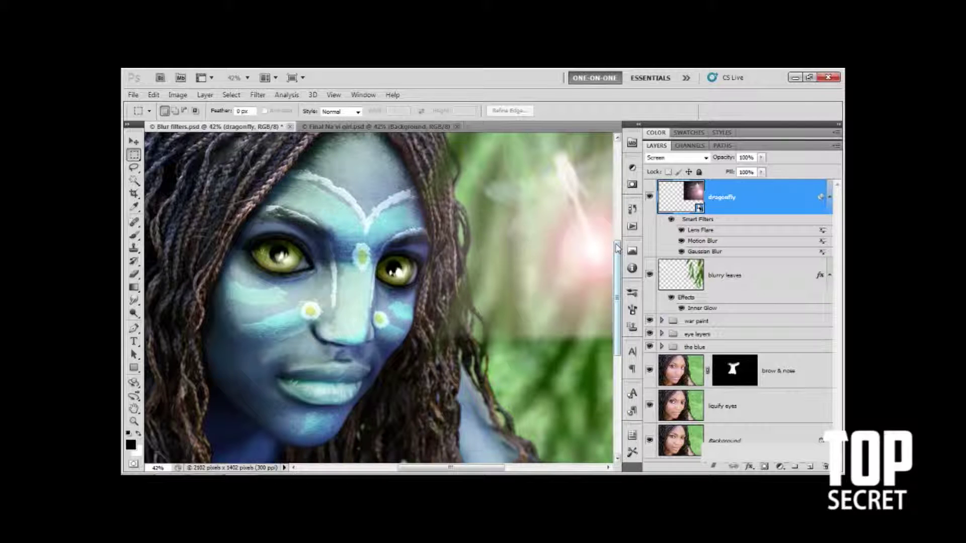
Step: Edit the dragonfly's Lens Flare smart filter to use 105mm Prime at 120% brightness, centred on the dragonfly's upper body
double_click(699, 230)
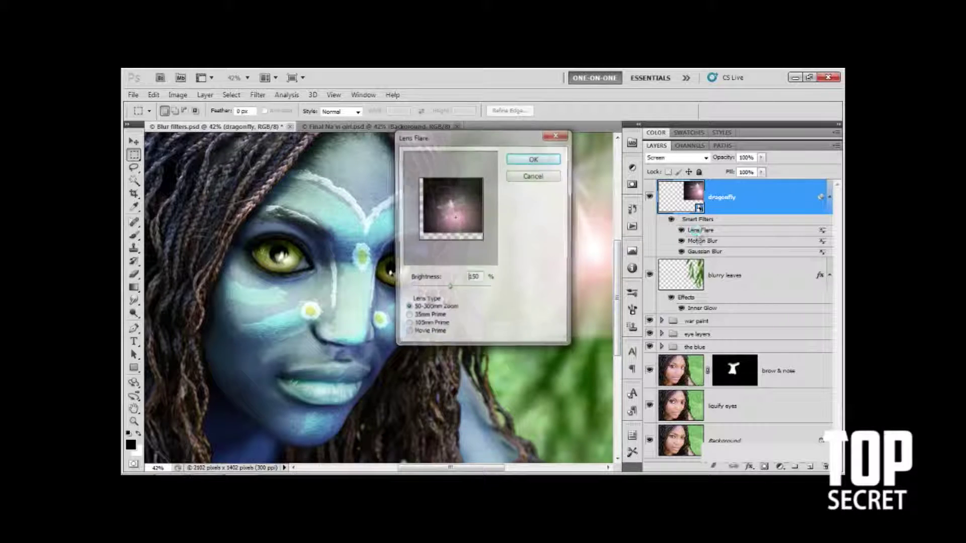
left_click_drag(435, 142, 344, 171)
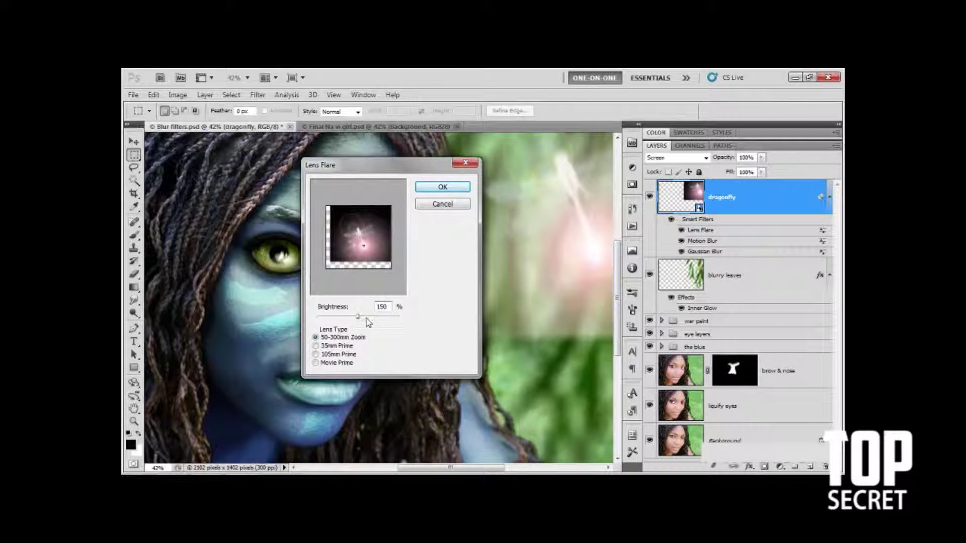
left_click(315, 355)
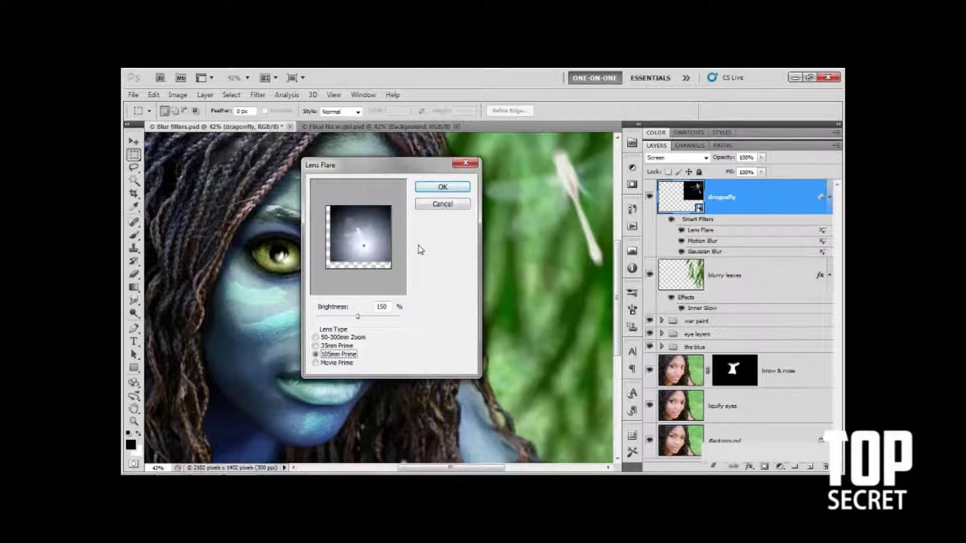
left_click(360, 232)
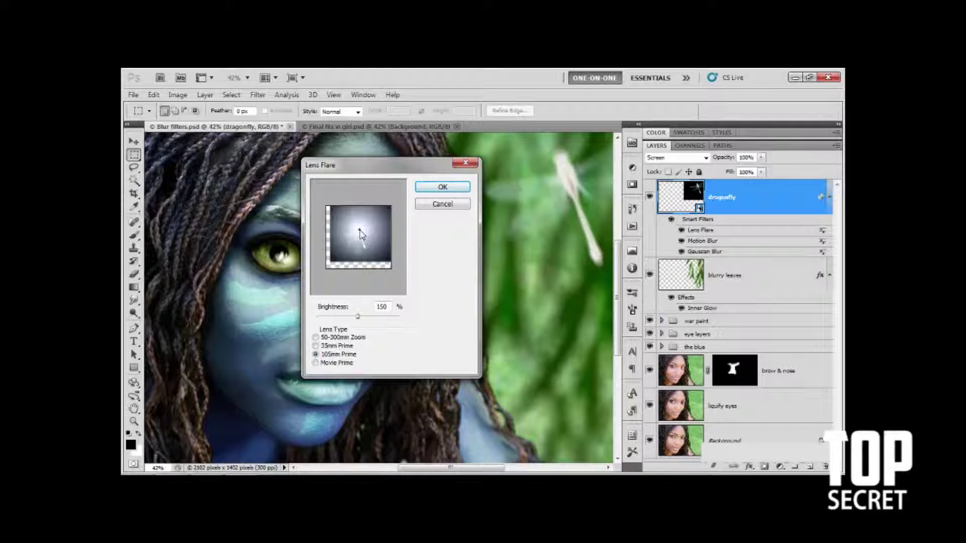
double_click(382, 307)
type("120")
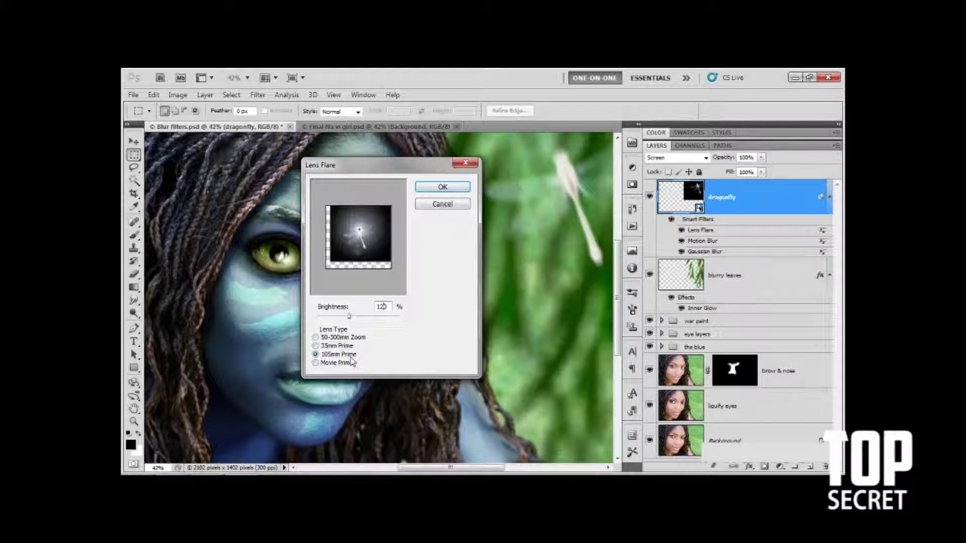
left_click(428, 190)
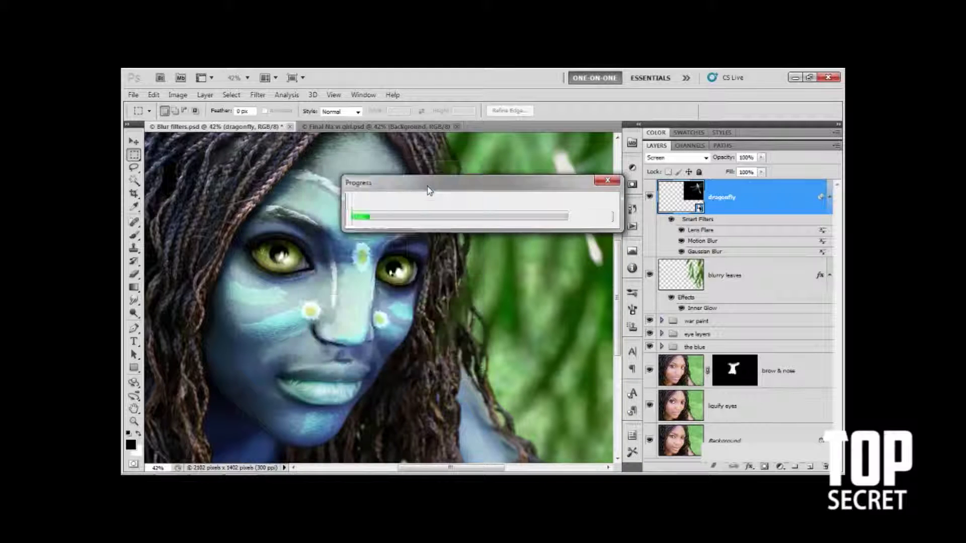